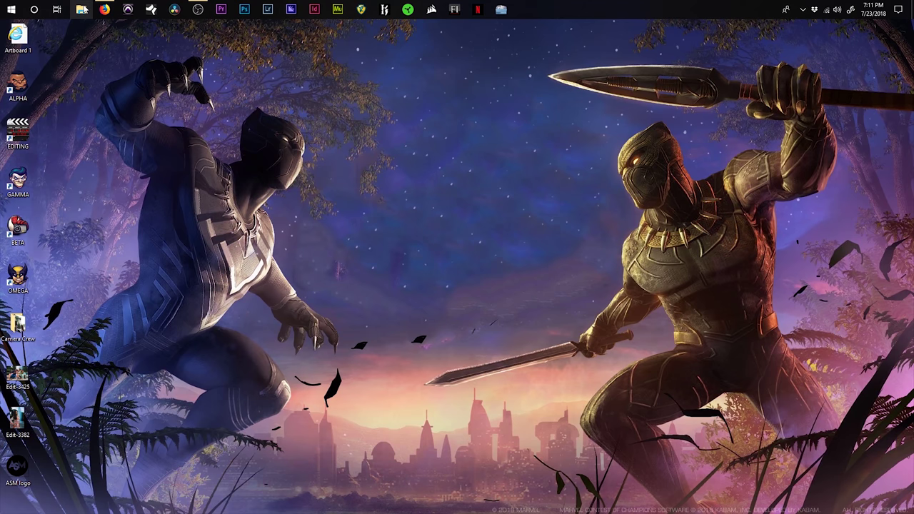
Open the 03 Da2D folder inside My Productions on the Thundercat (D:) drive in File Explorer.
{"action": "left_click", "coordinate": [81, 9]}
{"action": "scroll", "coordinate": [148, 295], "scroll_direction": "down", "scroll_amount": 4}
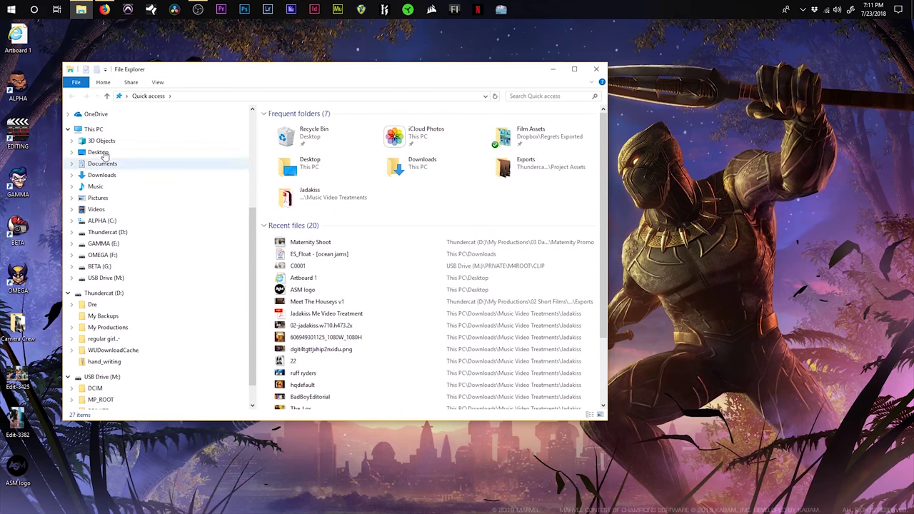
{"action": "scroll", "coordinate": [135, 286], "scroll_direction": "down", "scroll_amount": 2}
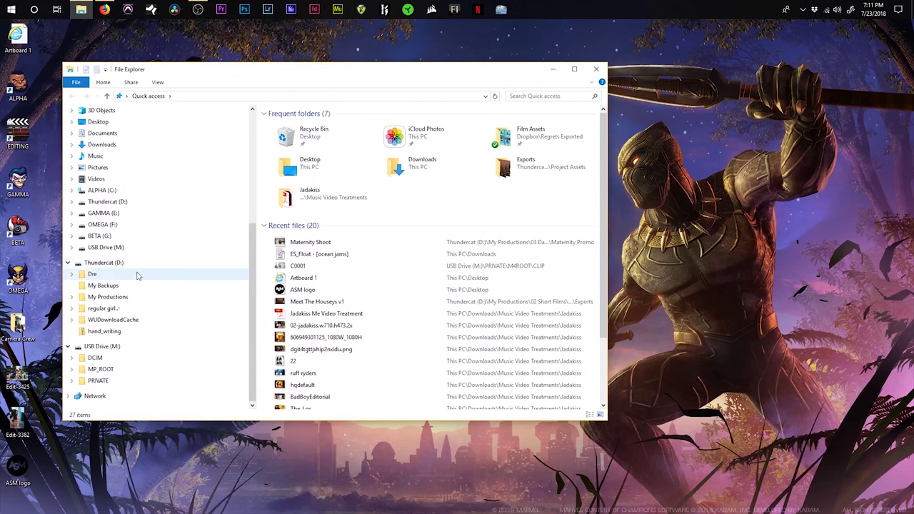
{"action": "left_click", "coordinate": [109, 297]}
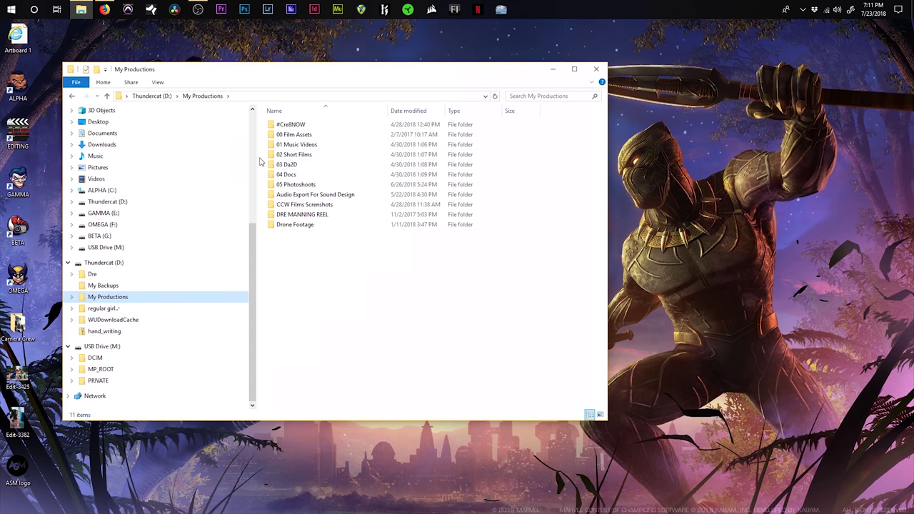
{"action": "double_click", "coordinate": [292, 164]}
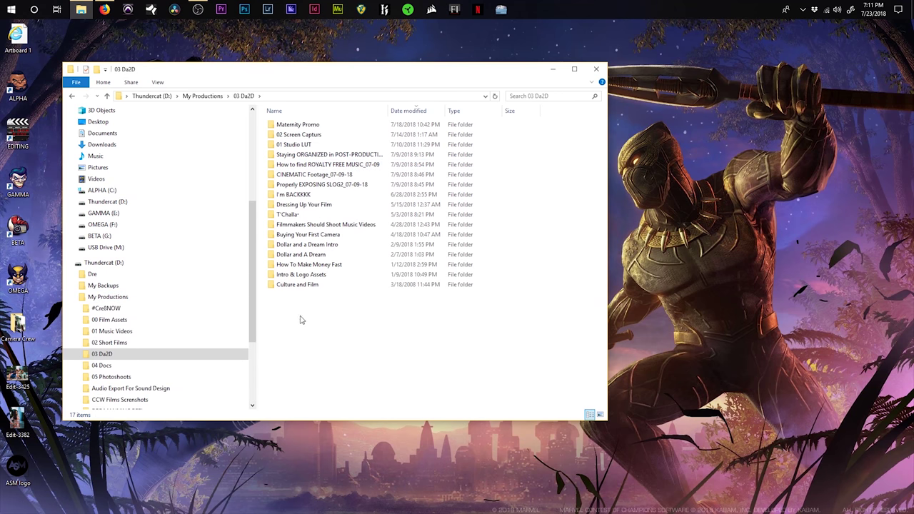
Create a new folder named Organization inside 03 Da2D.
{"action": "right_click", "coordinate": [363, 324]}
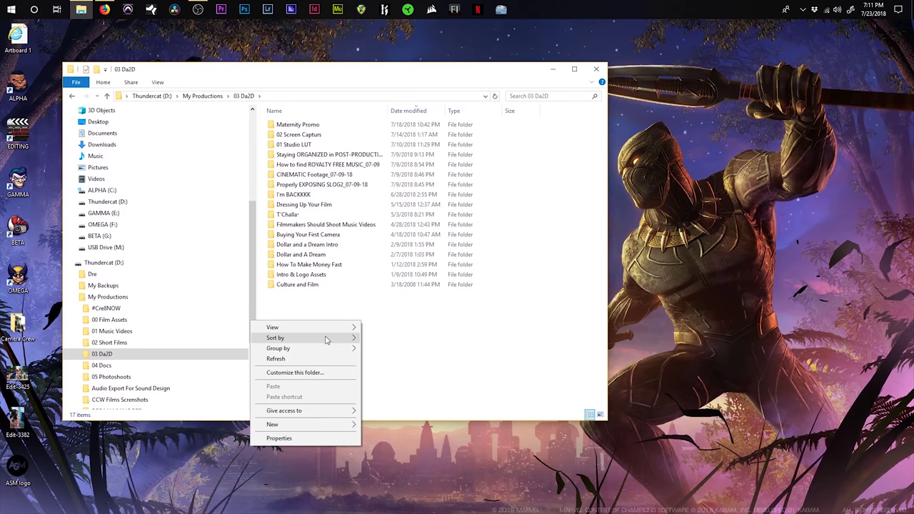
{"action": "mouse_move", "coordinate": [321, 426]}
{"action": "left_click", "coordinate": [385, 423]}
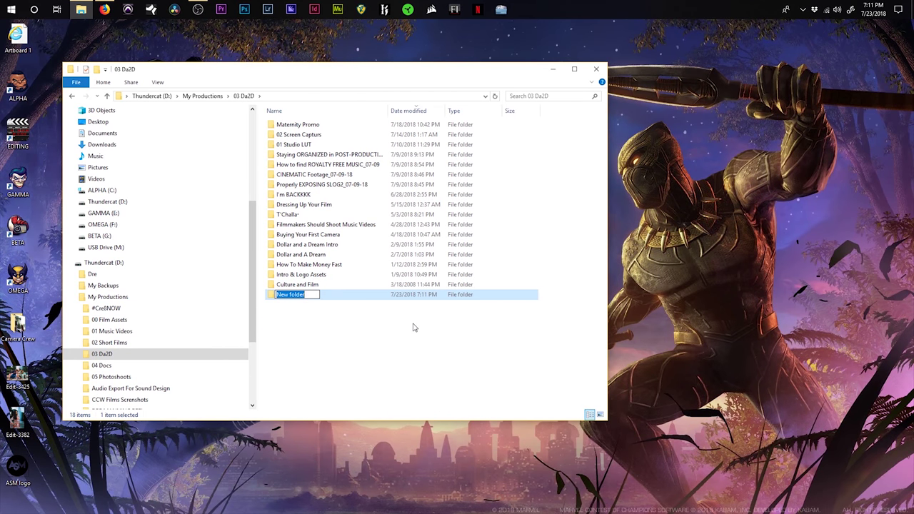
{"action": "type", "text": "Organization"}
{"action": "key", "text": "Return"}
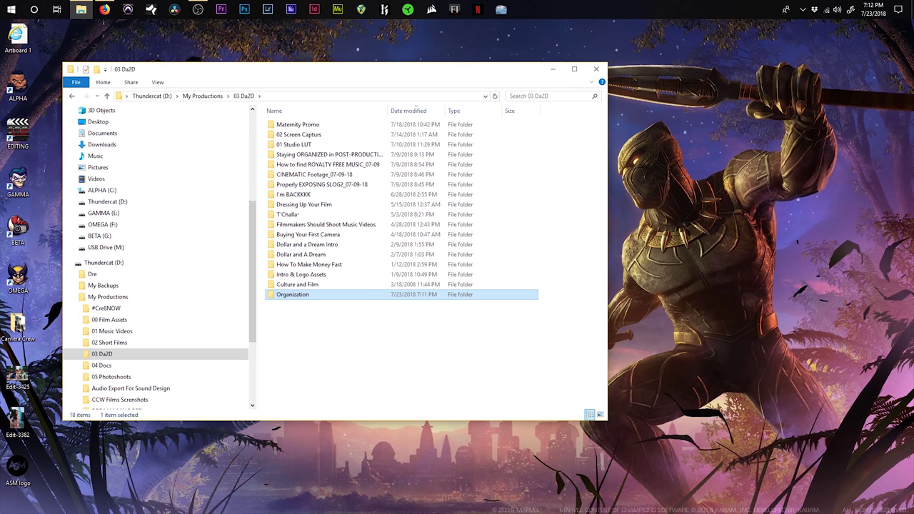
Open the Organization folder and create a subfolder named Project Files in it.
{"action": "double_click", "coordinate": [293, 295]}
{"action": "right_click", "coordinate": [290, 187]}
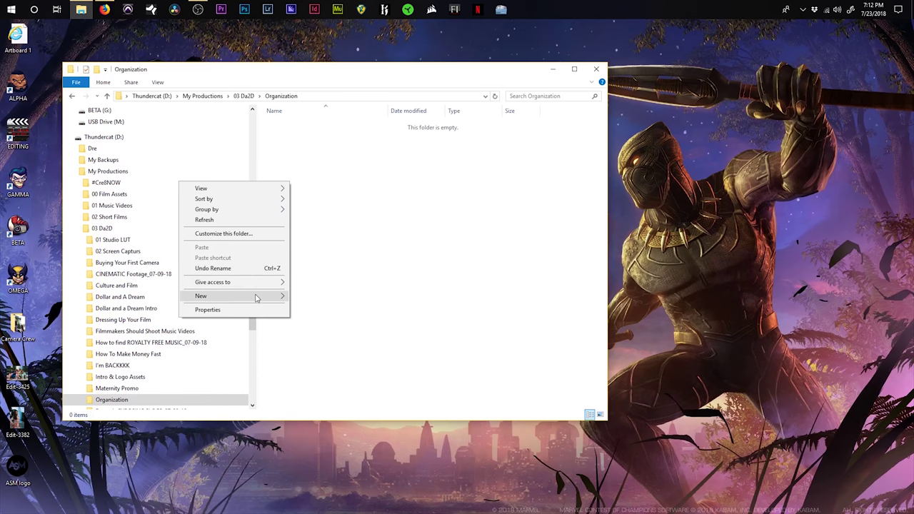
{"action": "mouse_move", "coordinate": [258, 296]}
{"action": "left_click", "coordinate": [310, 294]}
{"action": "type", "text": "P"}
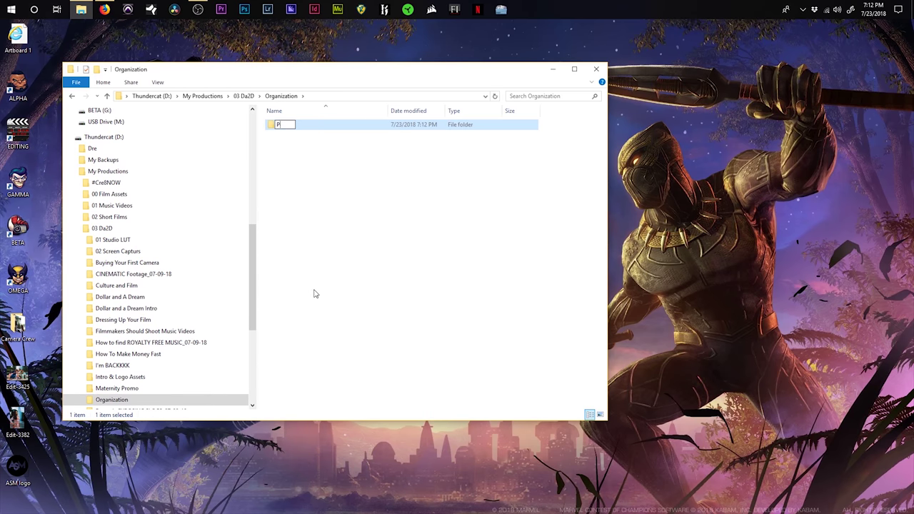
{"action": "type", "text": "roject Files"}
{"action": "key", "text": "Return"}
Create a second subfolder named Project Assets inside Organization.
{"action": "right_click", "coordinate": [338, 146]}
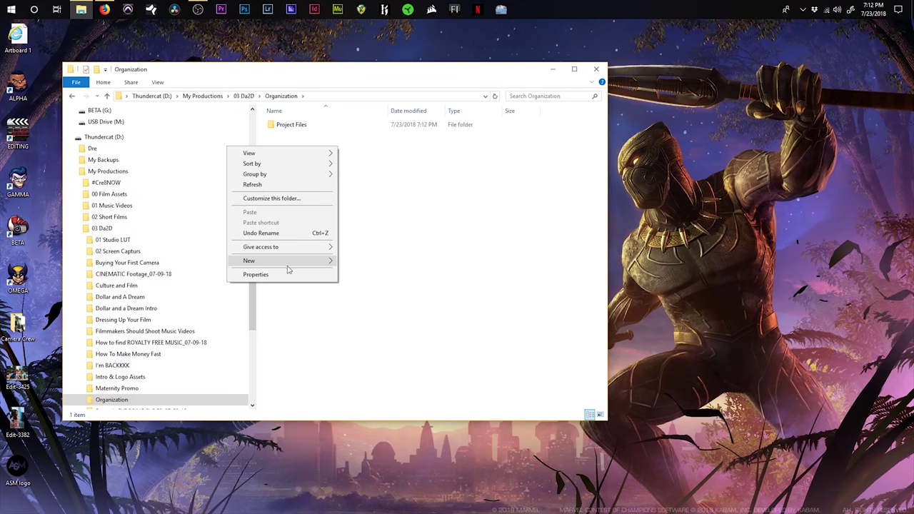
{"action": "mouse_move", "coordinate": [315, 262]}
{"action": "left_click", "coordinate": [343, 262]}
{"action": "type", "text": "P"}
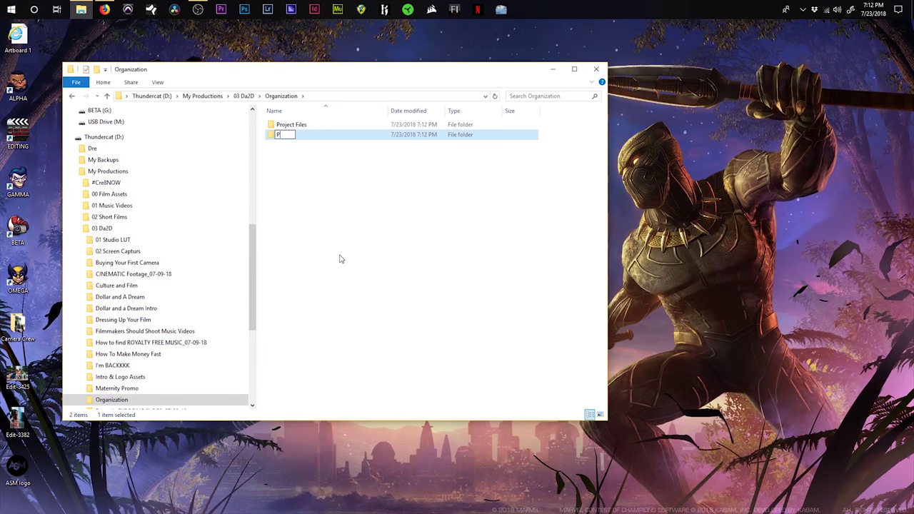
{"action": "type", "text": "roject Assets"}
{"action": "key", "text": "Return"}
Open the Project Assets folder and create a subfolder named Footage in it.
{"action": "left_click", "coordinate": [290, 125]}
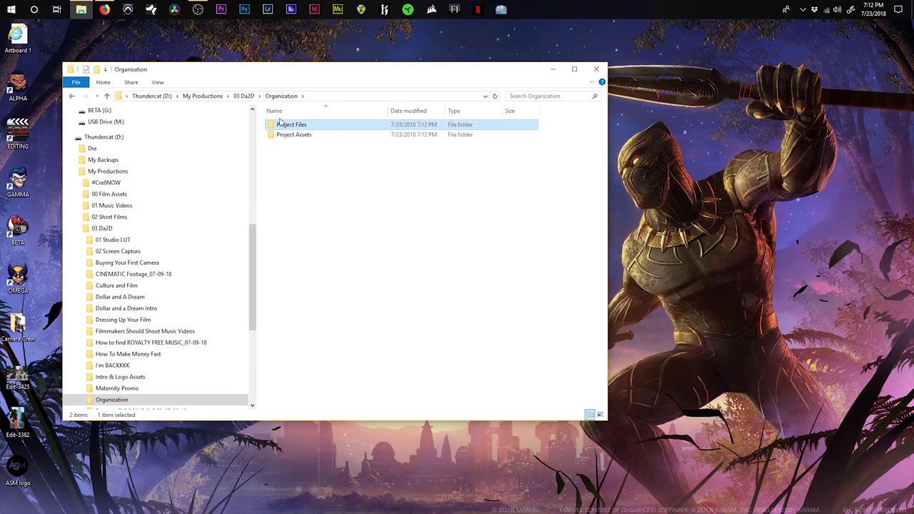
{"action": "double_click", "coordinate": [284, 135]}
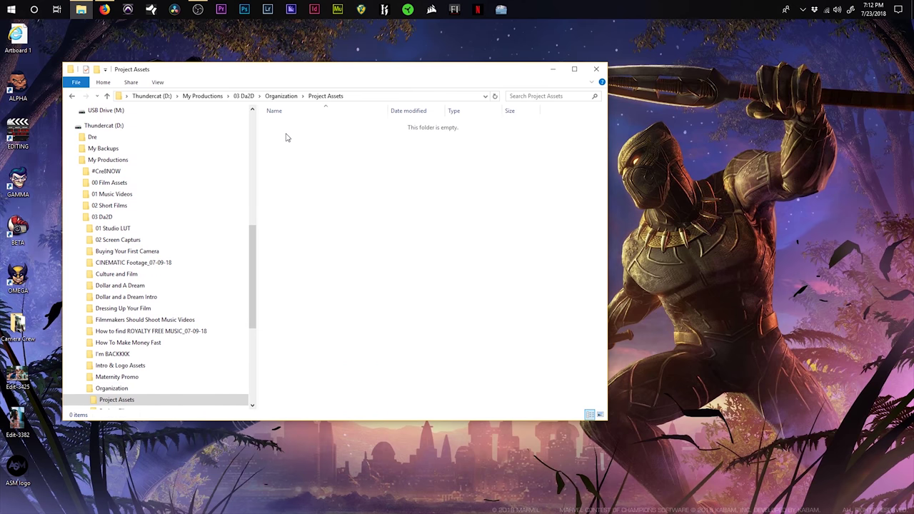
{"action": "right_click", "coordinate": [287, 135]}
{"action": "mouse_move", "coordinate": [236, 248]}
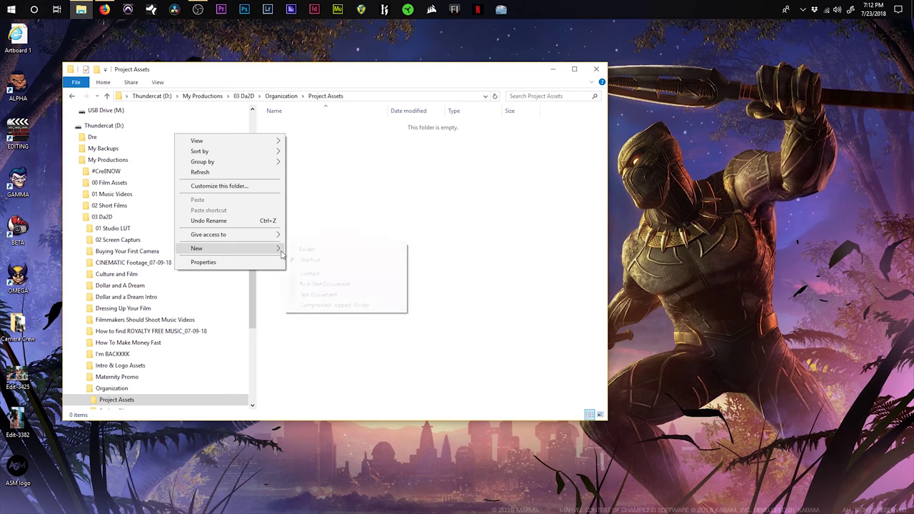
{"action": "left_click", "coordinate": [300, 249]}
{"action": "type", "text": "Fo"}
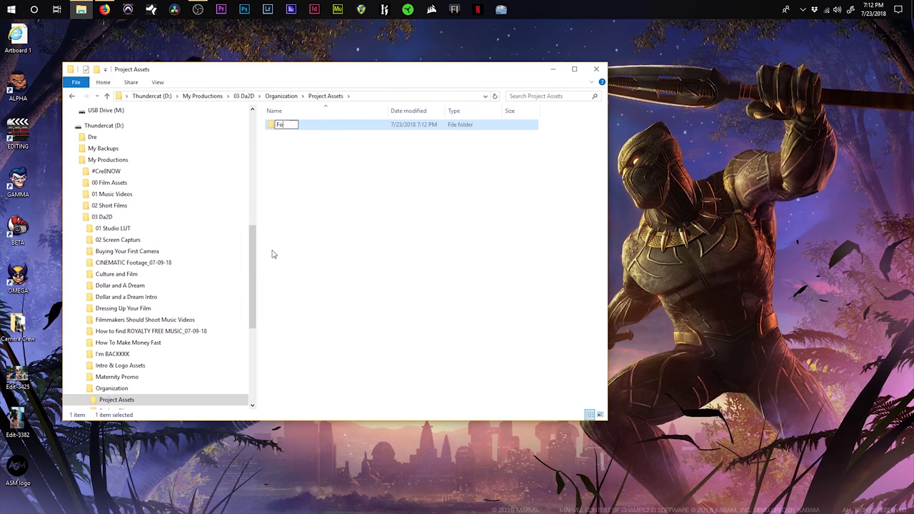
{"action": "type", "text": "otage"}
{"action": "key", "text": "Return"}
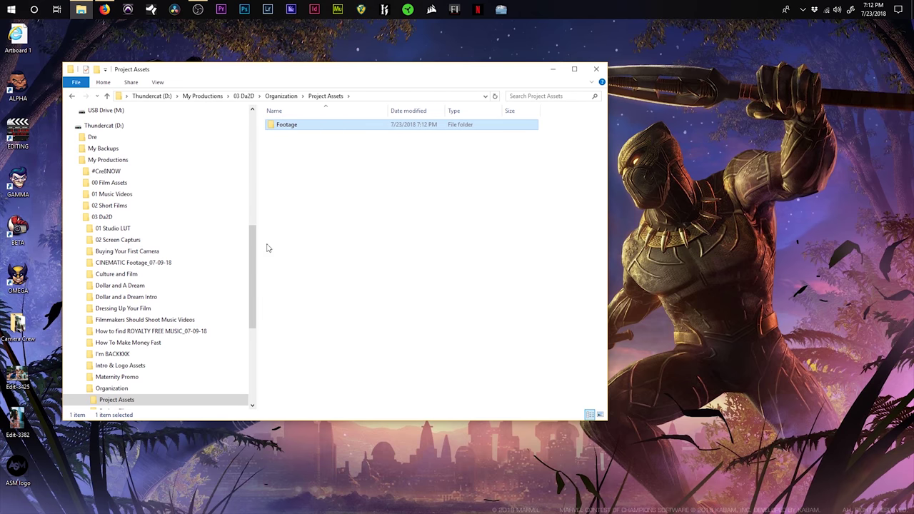
Add a Music subfolder to Project Assets.
{"action": "right_click", "coordinate": [284, 227]}
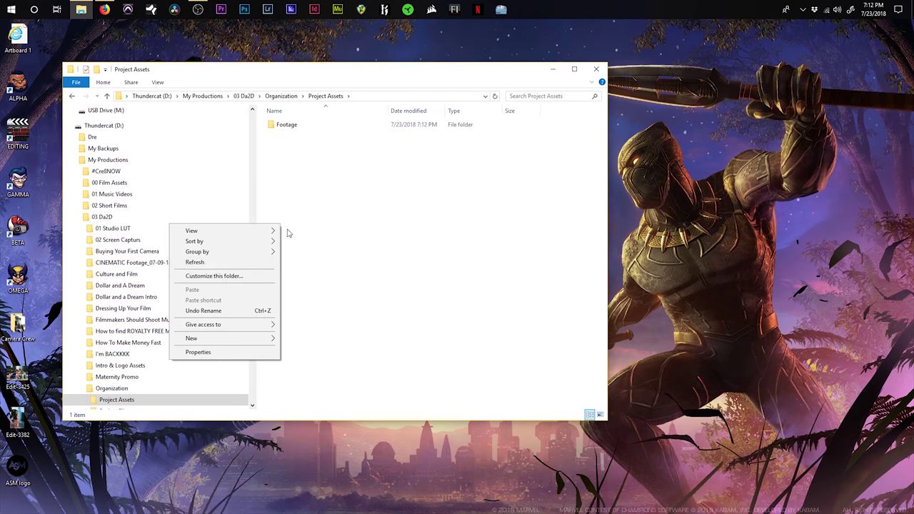
{"action": "left_click", "coordinate": [293, 339]}
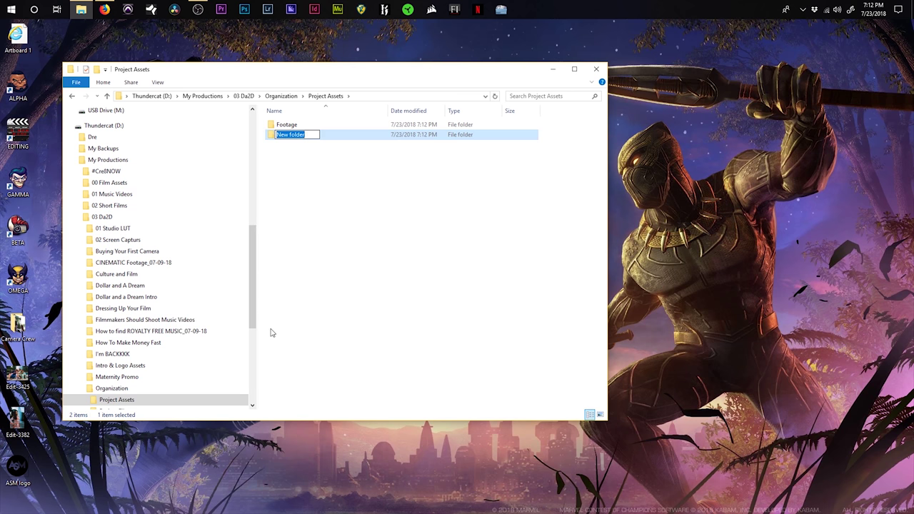
{"action": "type", "text": "Music"}
{"action": "key", "text": "Return"}
Add an Images subfolder to Project Assets.
{"action": "right_click", "coordinate": [285, 240]}
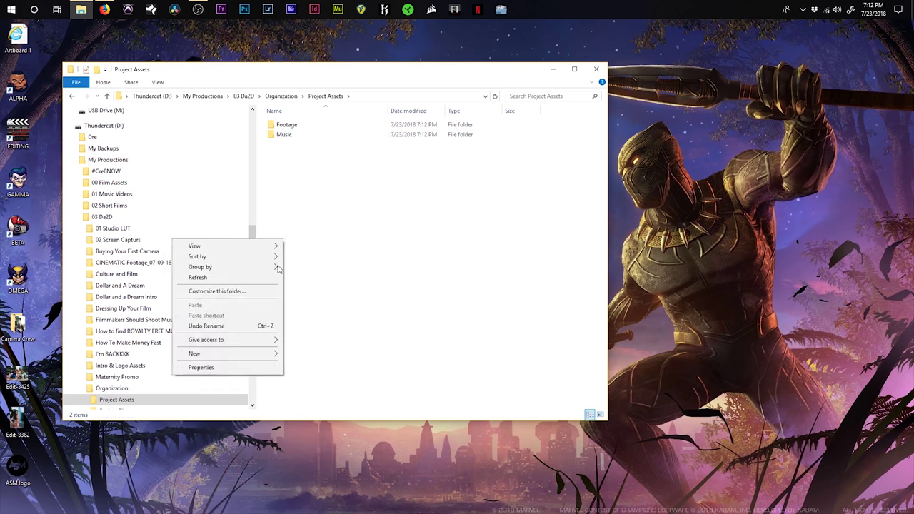
{"action": "mouse_move", "coordinate": [275, 353]}
{"action": "left_click", "coordinate": [308, 354]}
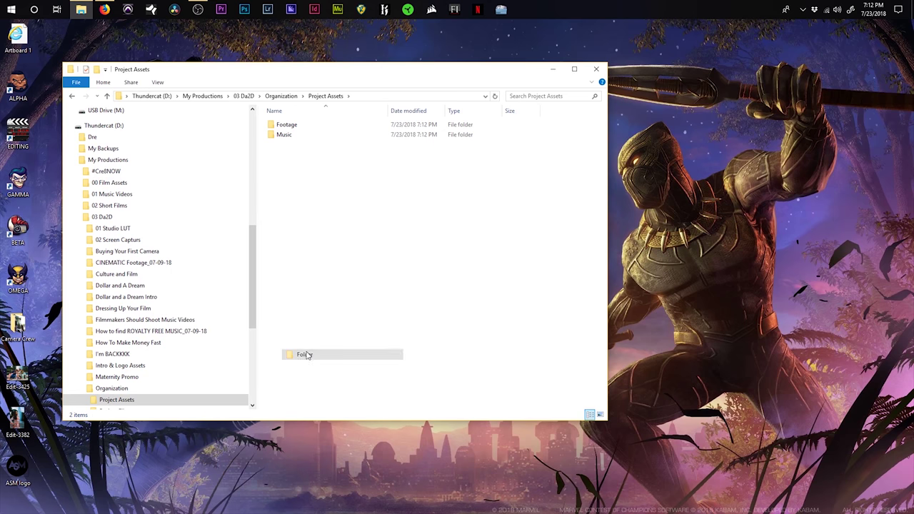
{"action": "type", "text": "Images"}
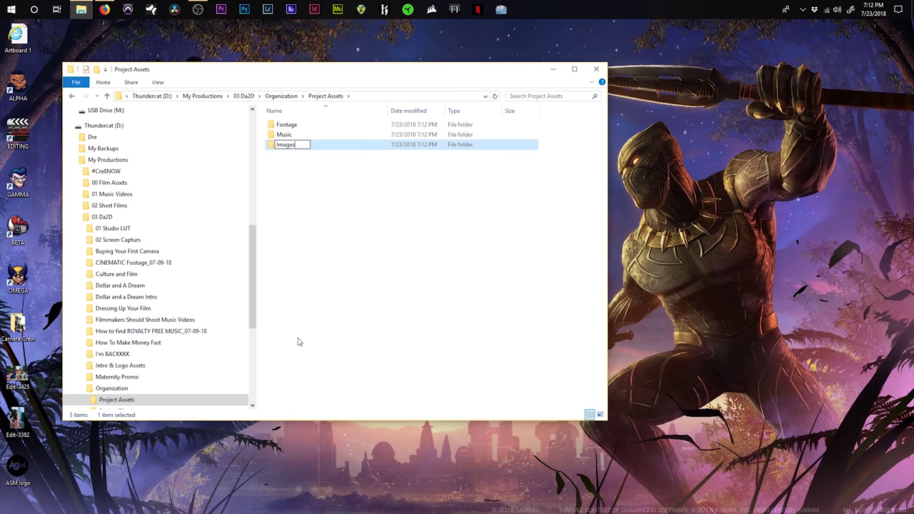
{"action": "key", "text": "Return"}
Add a Production Audio subfolder to Project Assets and select all four subfolders.
{"action": "right_click", "coordinate": [323, 213]}
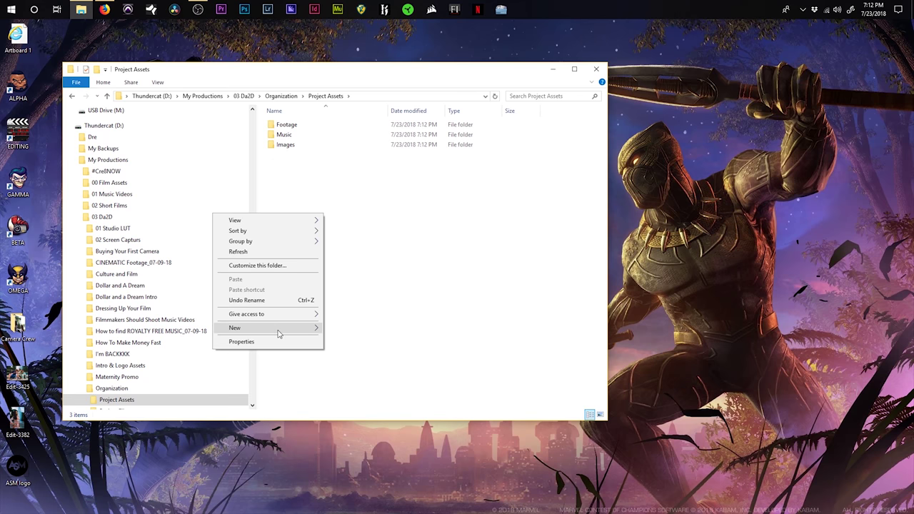
{"action": "mouse_move", "coordinate": [279, 335]}
{"action": "left_click", "coordinate": [341, 327]}
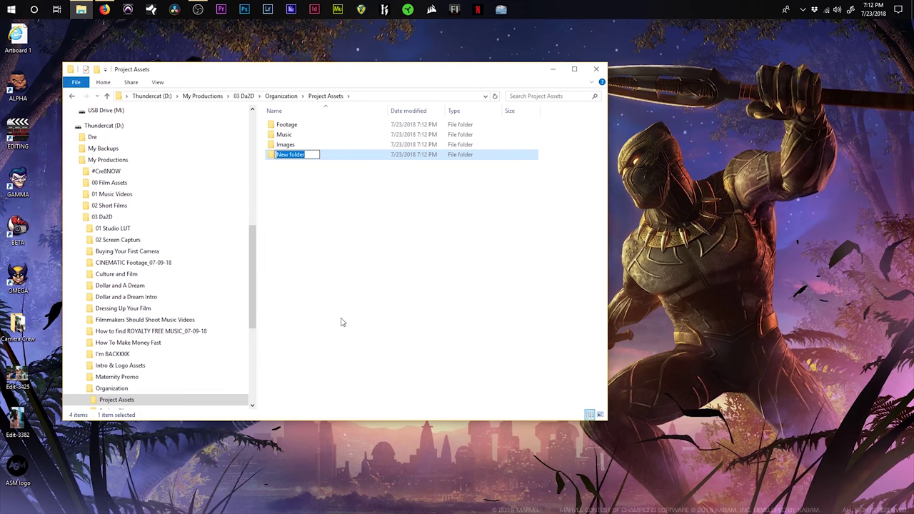
{"action": "type", "text": "Audi"}
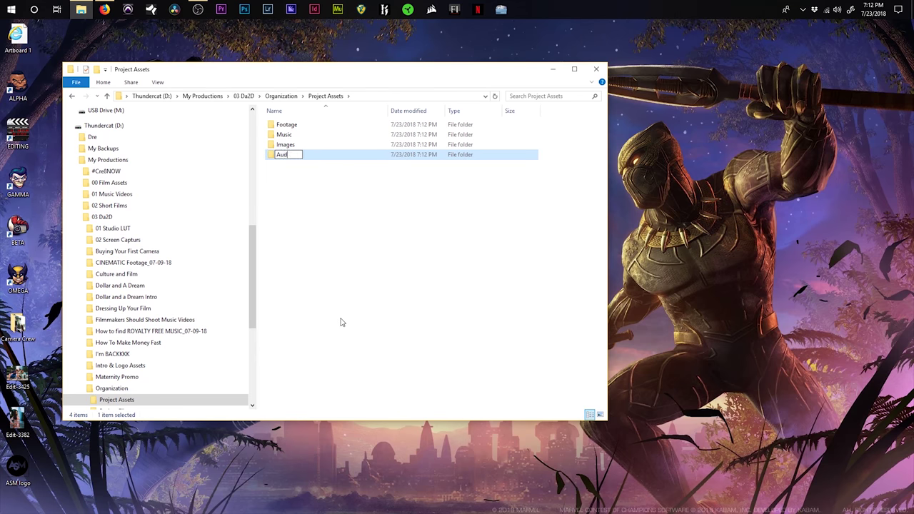
{"action": "key", "text": "BackSpace"}
{"action": "key", "text": "BackSpace"}
{"action": "key", "text": "BackSpace"}
{"action": "type", "text": "Production Audio"}
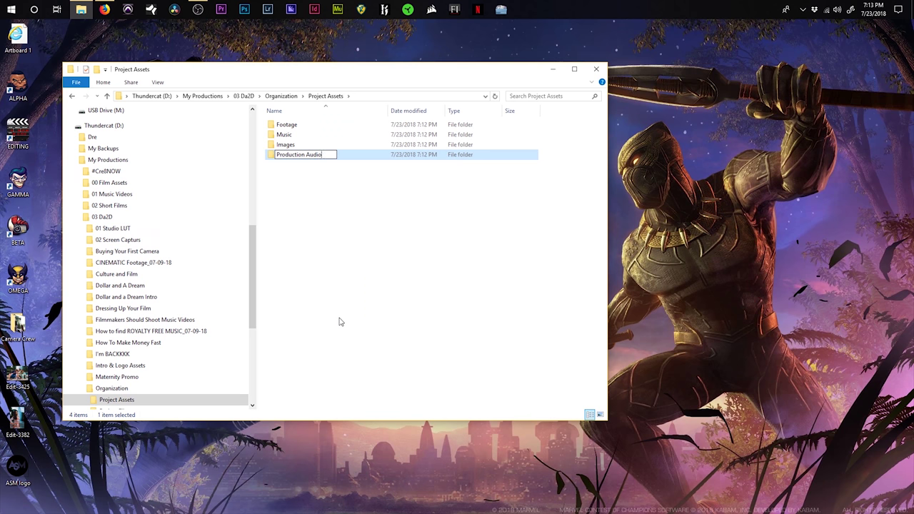
{"action": "key", "text": "Return"}
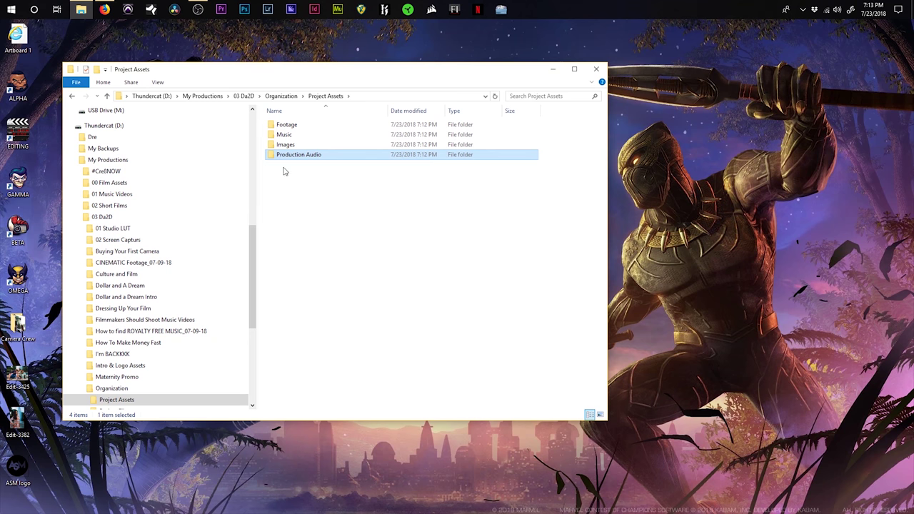
{"action": "left_click", "coordinate": [337, 155]}
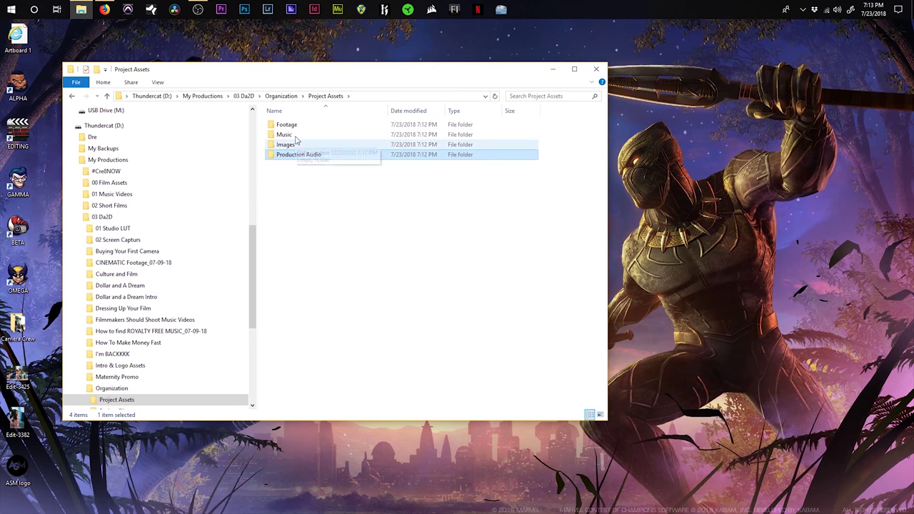
{"action": "left_click_drag", "start_coordinate": [300, 150], "coordinate": [307, 113]}
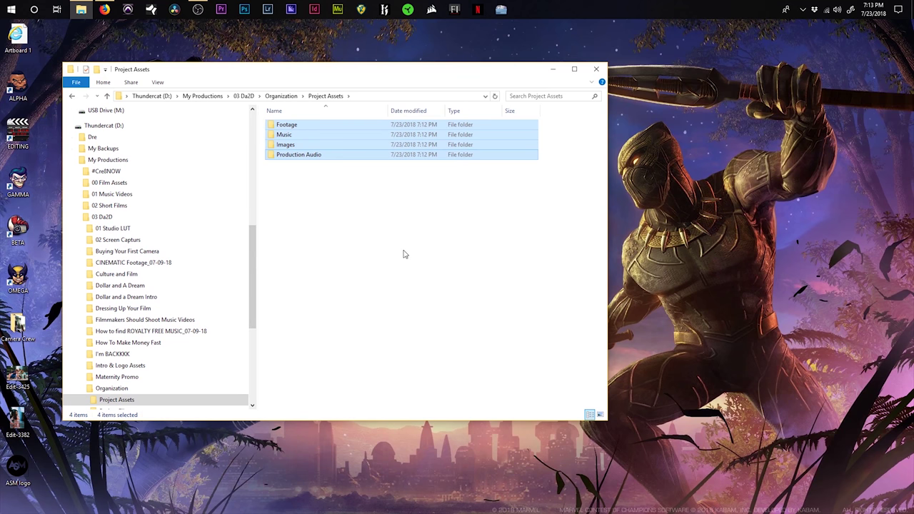
Switch to Post Haste and display the folder structure of the custom video editing template at 01_PROJECT ASSETS.
{"action": "left_click", "coordinate": [501, 10]}
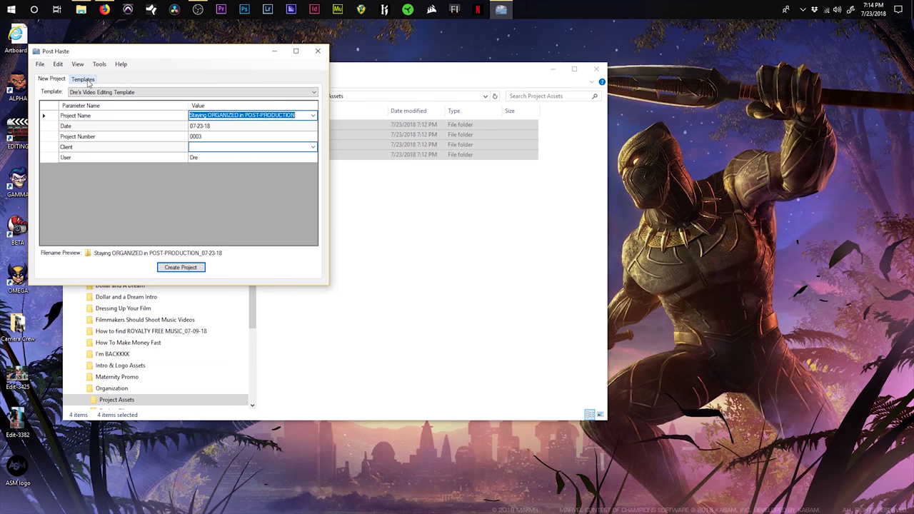
{"action": "left_click", "coordinate": [88, 80]}
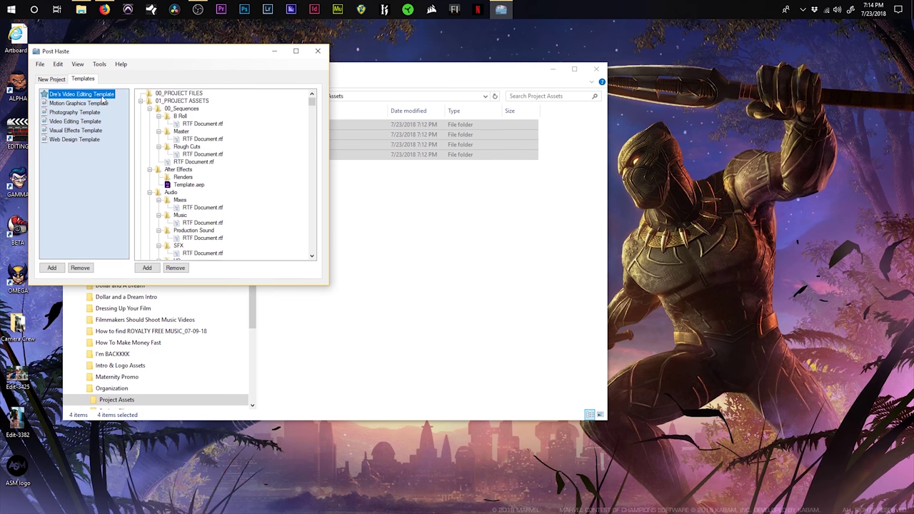
{"action": "left_click", "coordinate": [140, 101]}
{"action": "left_click", "coordinate": [140, 102]}
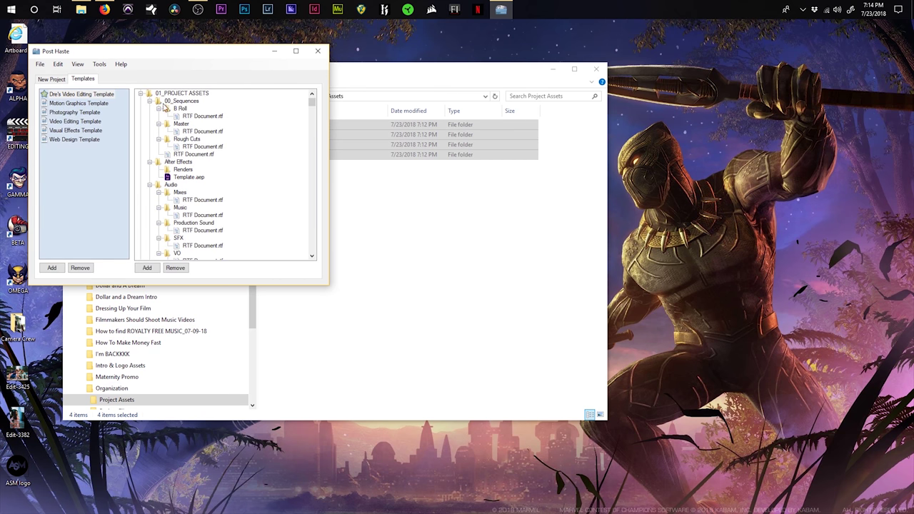
Examine the Audio subfolders of the template's 01_PROJECT ASSETS, collapsing the 00_Sequences, After Effects and Audio folders.
{"action": "left_click", "coordinate": [149, 101]}
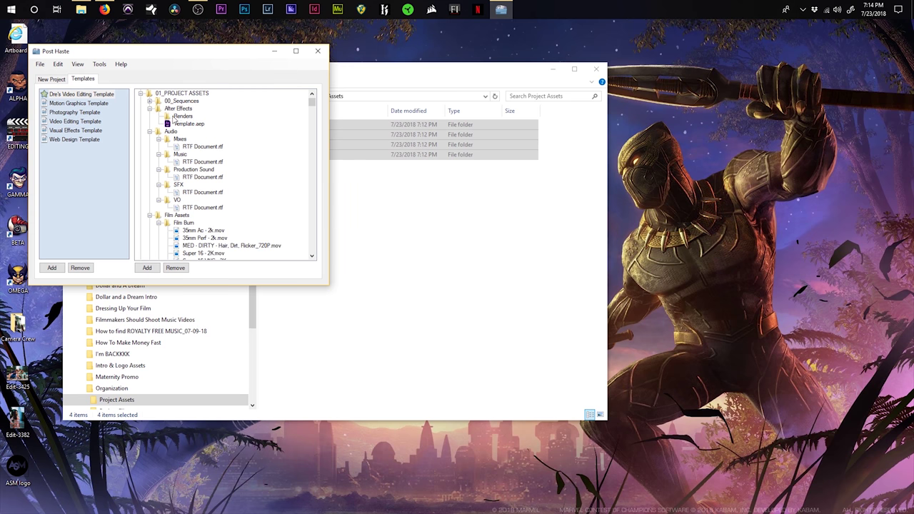
{"action": "left_click", "coordinate": [149, 108]}
{"action": "left_click", "coordinate": [149, 116]}
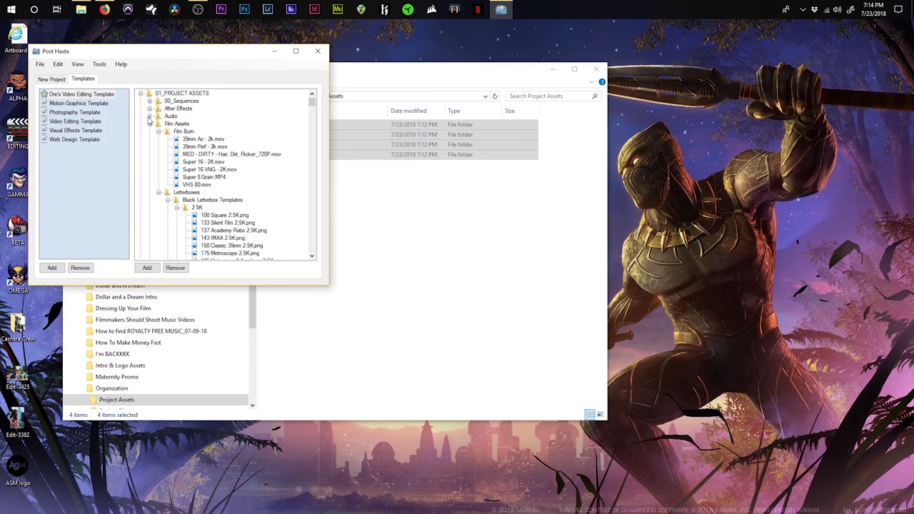
{"action": "left_click", "coordinate": [149, 116]}
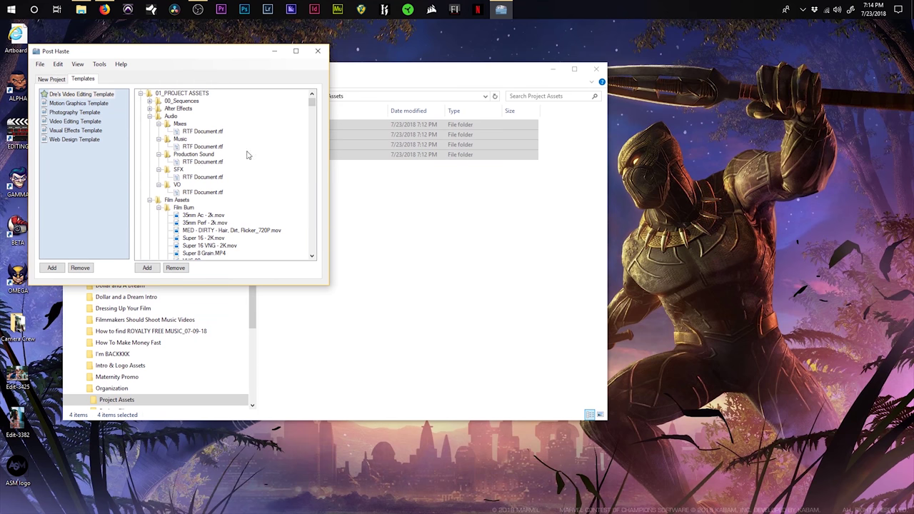
{"action": "left_click", "coordinate": [149, 116]}
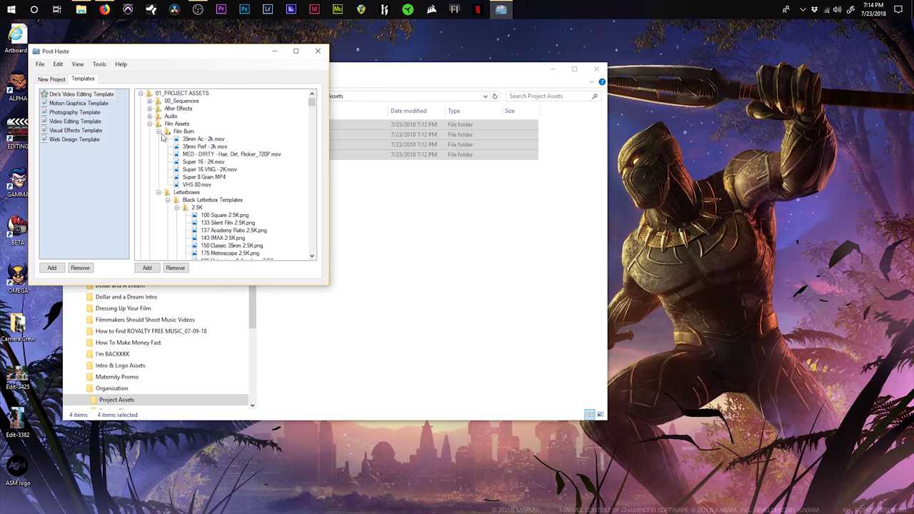
Review the Film Assets folder, collapsing the Black Letterbox Templates resolution folders, Letterboxes and Film Burn.
{"action": "left_click", "coordinate": [176, 207]}
{"action": "left_click", "coordinate": [177, 215]}
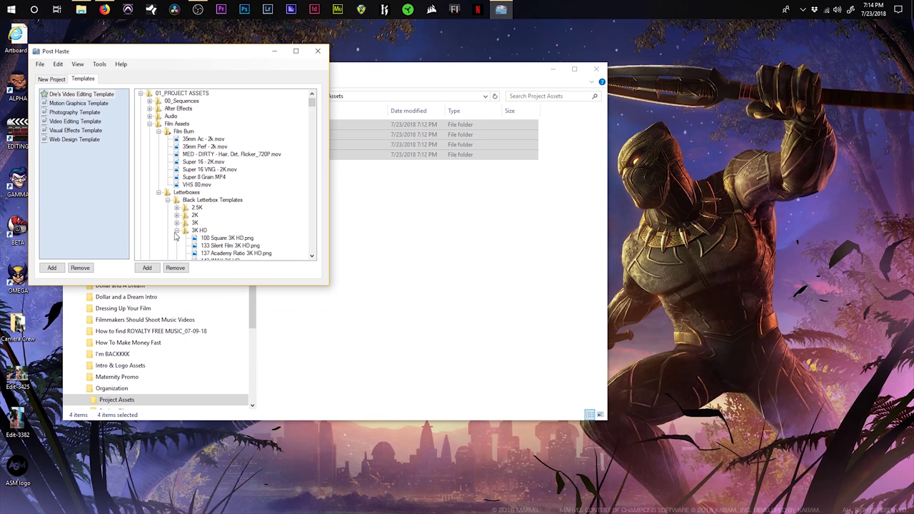
{"action": "left_click", "coordinate": [177, 223]}
{"action": "left_click", "coordinate": [167, 200]}
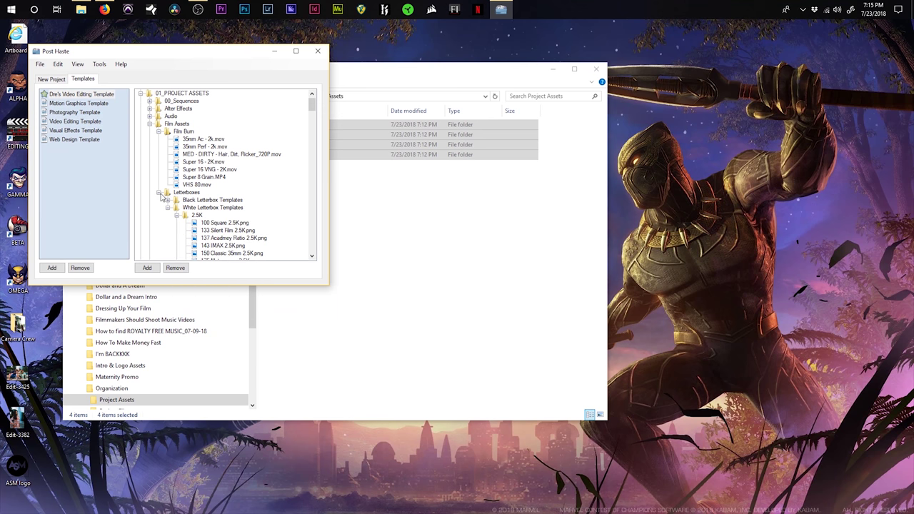
{"action": "left_click", "coordinate": [158, 192]}
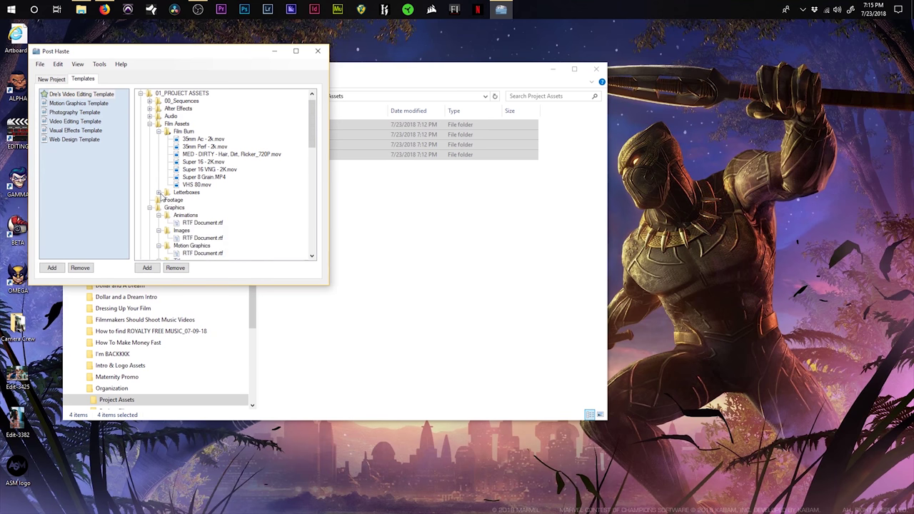
{"action": "left_click", "coordinate": [160, 132]}
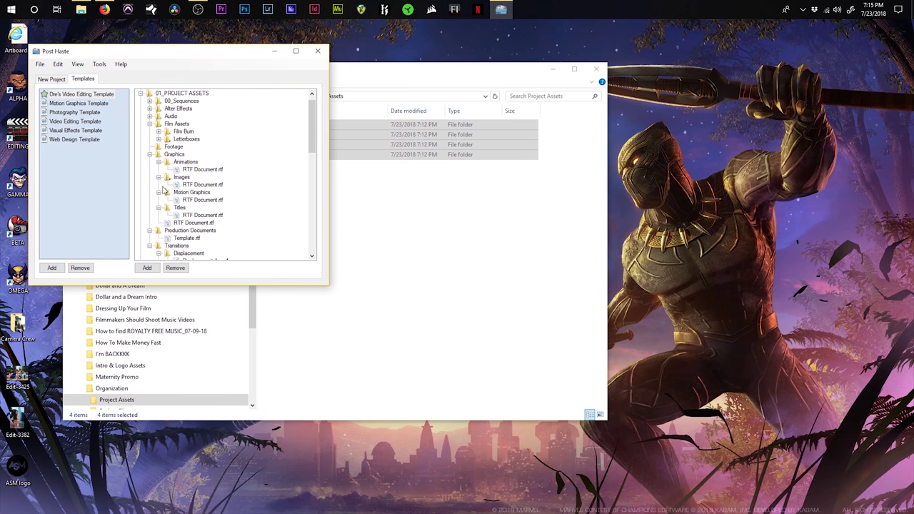
Review the Graphics, Production Documents and Transitions folders, collapsing Displacement and Glitch and finally the whole 01_PROJECT ASSETS folder.
{"action": "scroll", "coordinate": [293, 176], "scroll_direction": "down", "scroll_amount": 5}
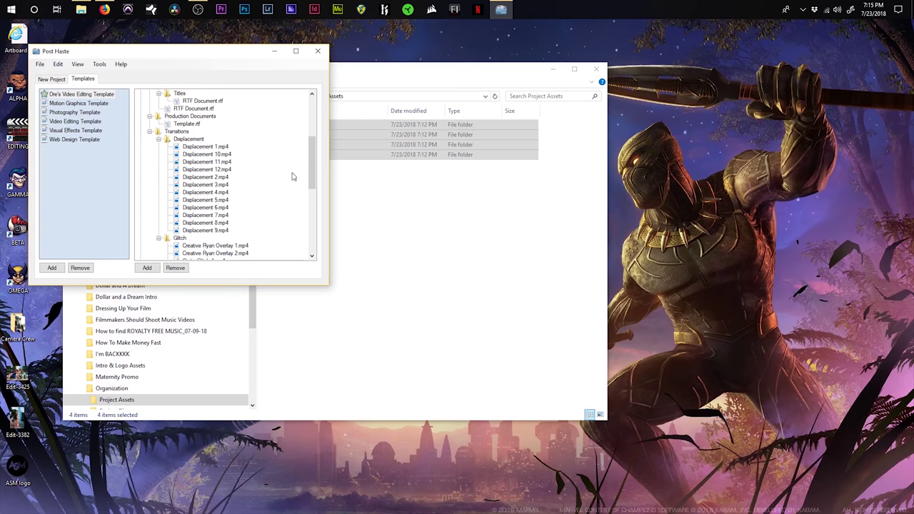
{"action": "scroll", "coordinate": [290, 176], "scroll_direction": "up", "scroll_amount": 1}
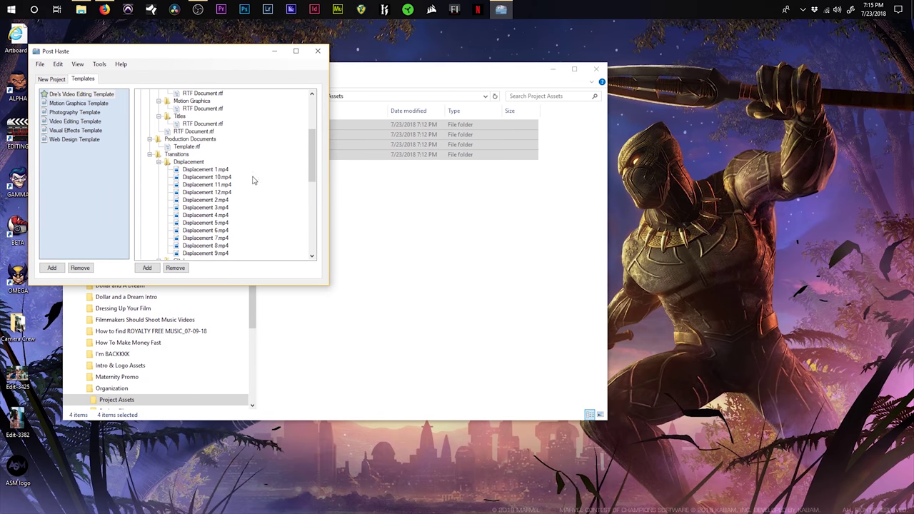
{"action": "left_click", "coordinate": [159, 162]}
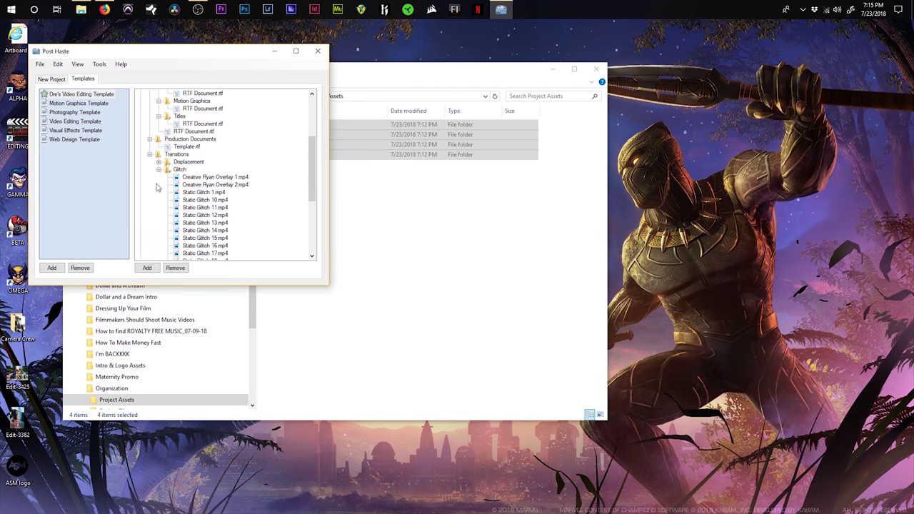
{"action": "left_click", "coordinate": [159, 170]}
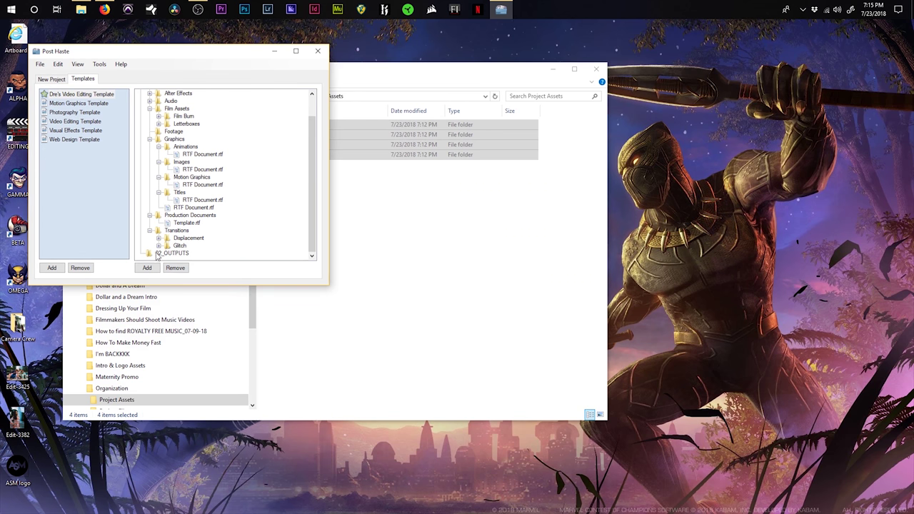
{"action": "scroll", "coordinate": [182, 194], "scroll_direction": "up", "scroll_amount": 1}
{"action": "left_click", "coordinate": [140, 101]}
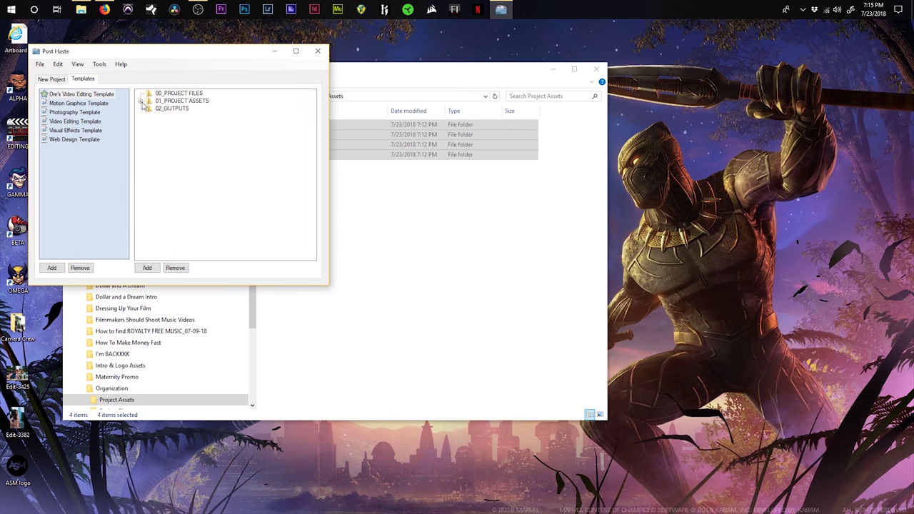